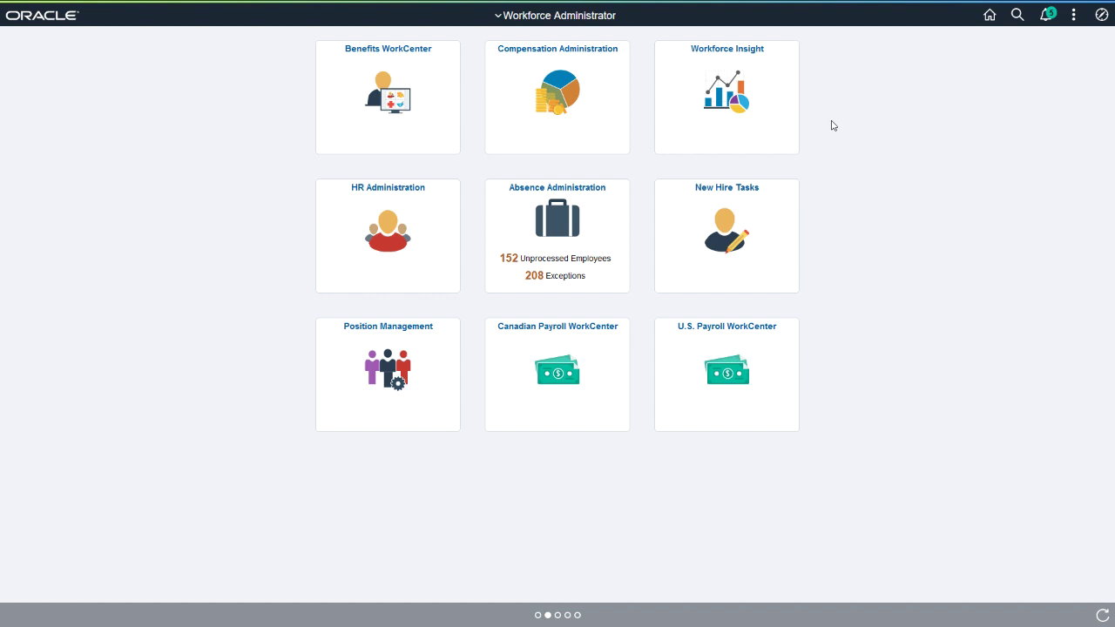
Open the Workforce Insight tile on the Workforce Administrator home page.
click(788, 135)
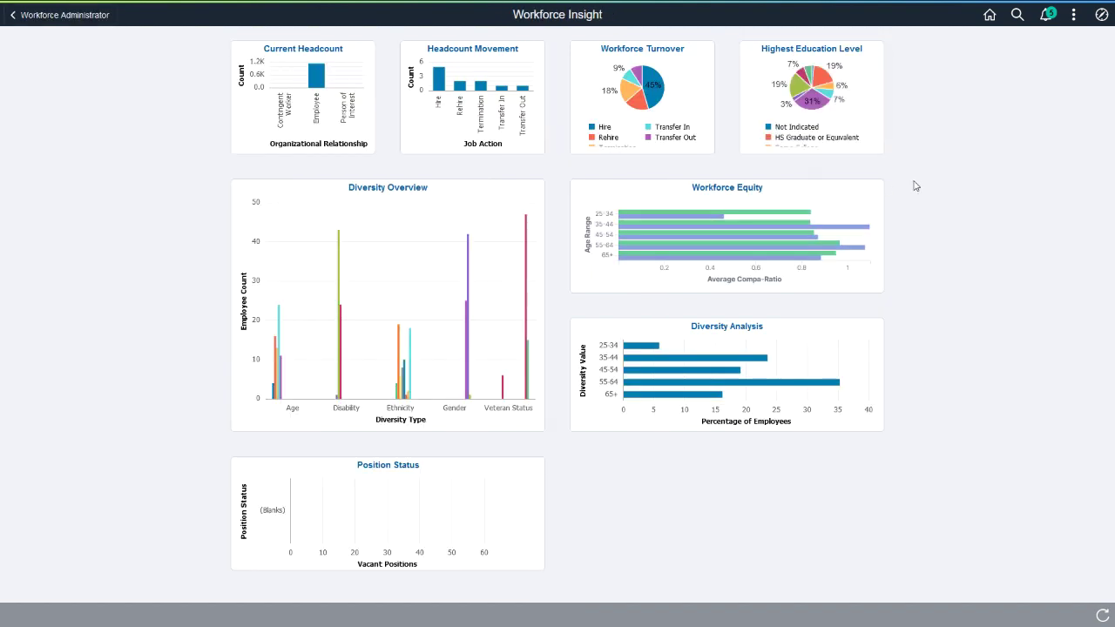
Open the Workforce Equity analytics in the Kibana Visualizer.
click(858, 203)
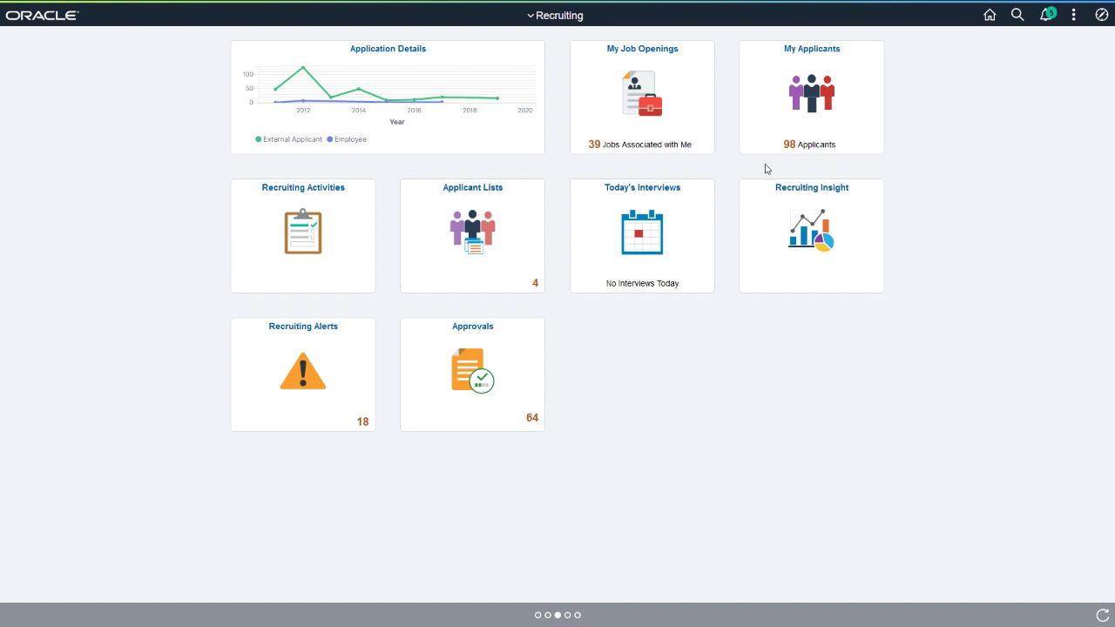
Open the Application Details analytics, then go back to the Recruiting home page.
click(527, 148)
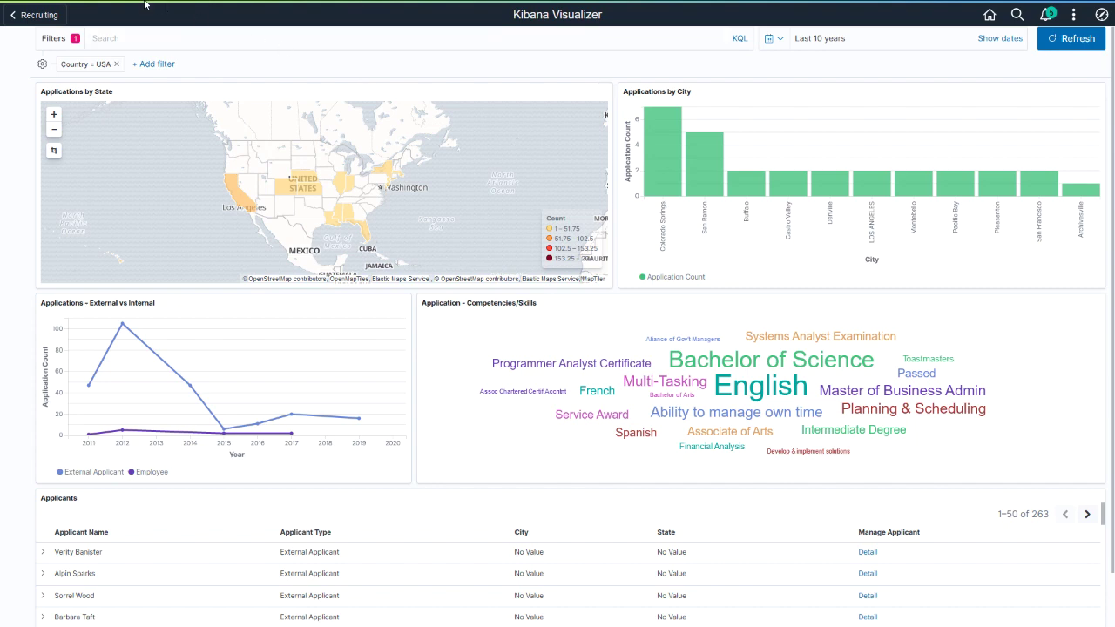
click(39, 15)
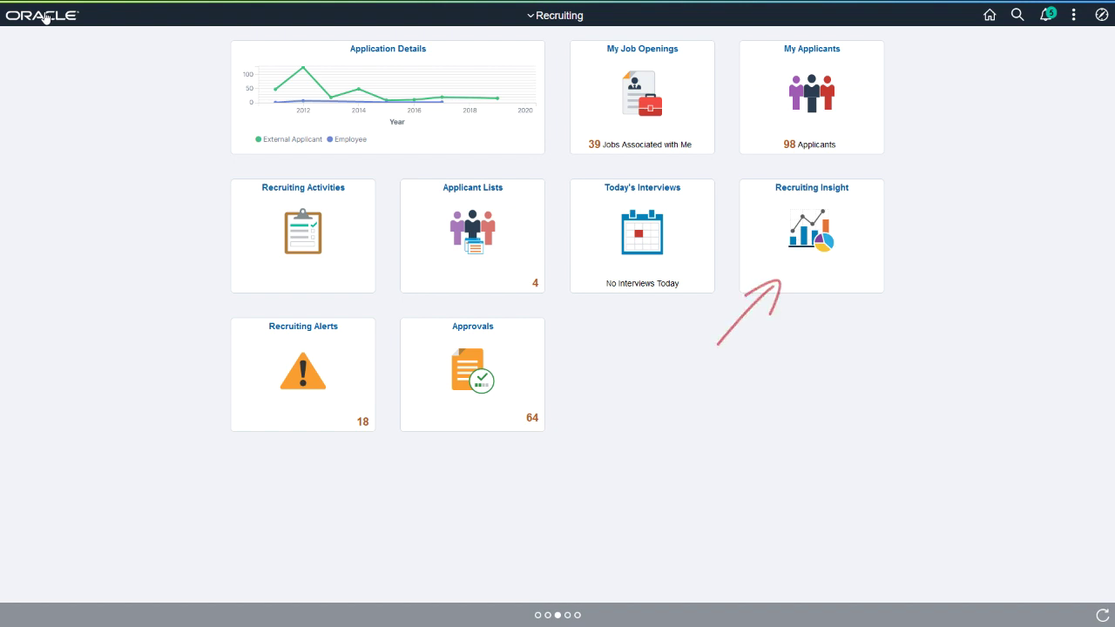
Go into Recruiting Insight, then into its Application Details analytics in Kibana Visualizer.
click(873, 231)
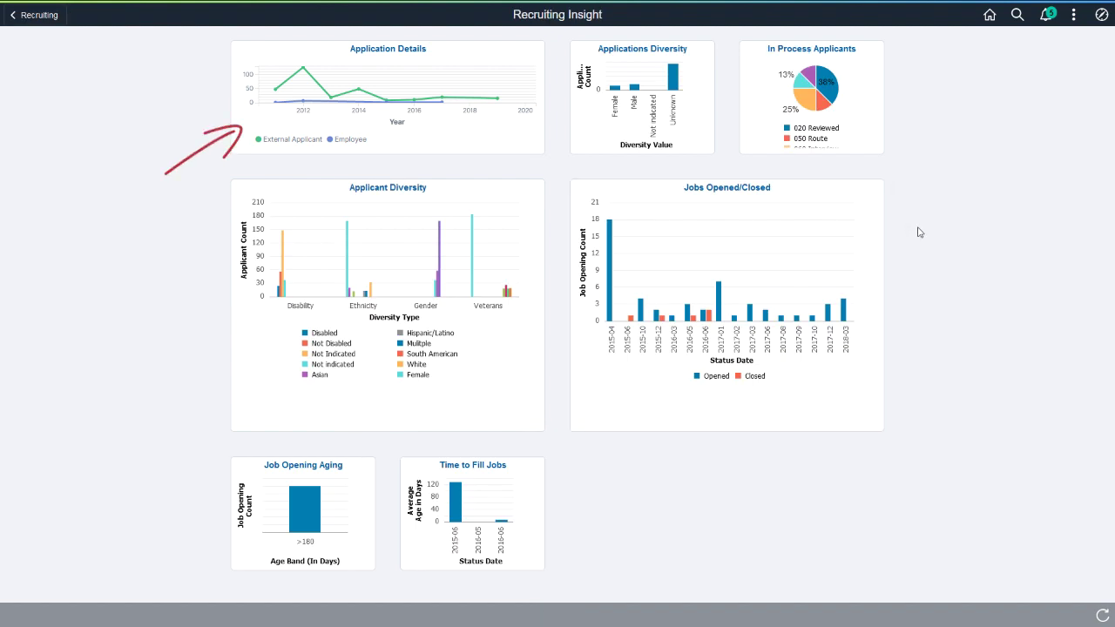
click(496, 146)
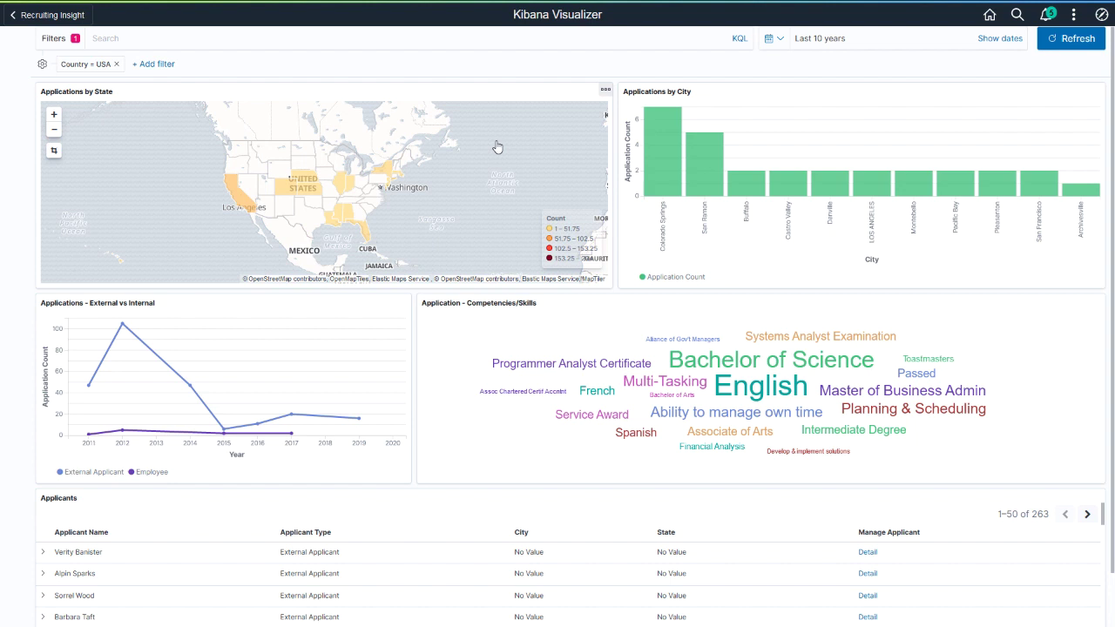
Set the dashboard time range to the last 15 years with quick select.
click(772, 38)
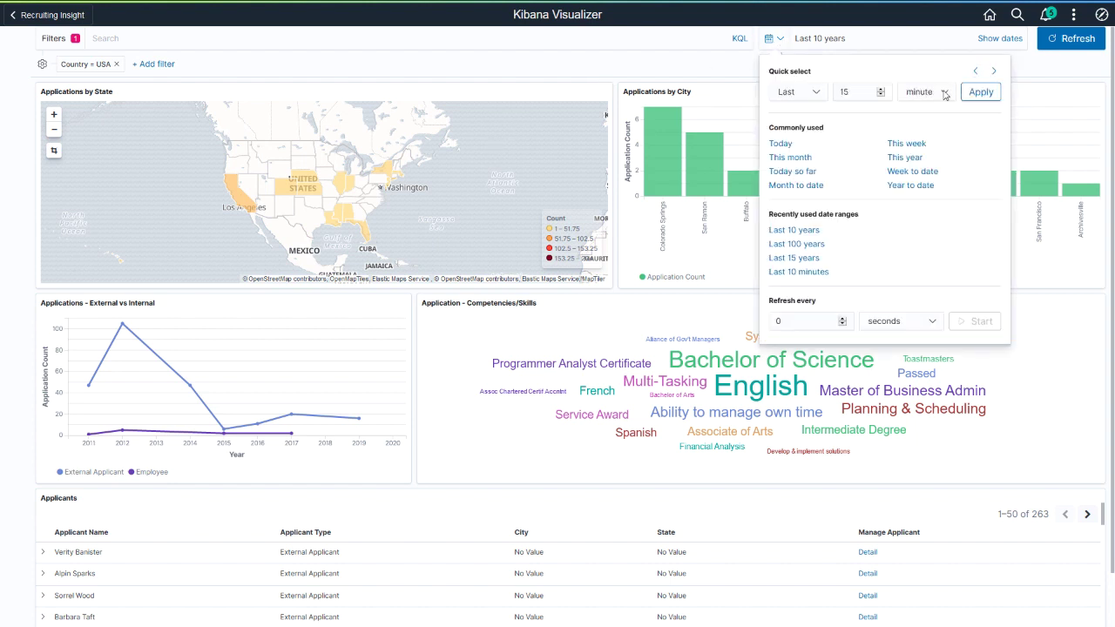
click(944, 91)
click(923, 207)
click(980, 92)
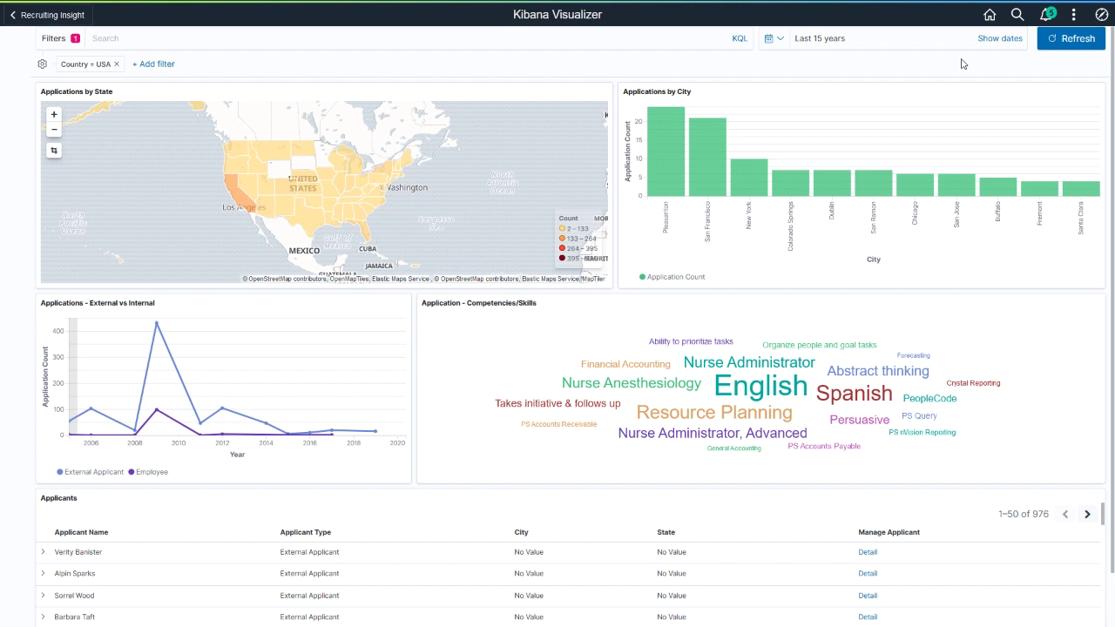
Add a California state filter from the Applications by State map.
click(237, 196)
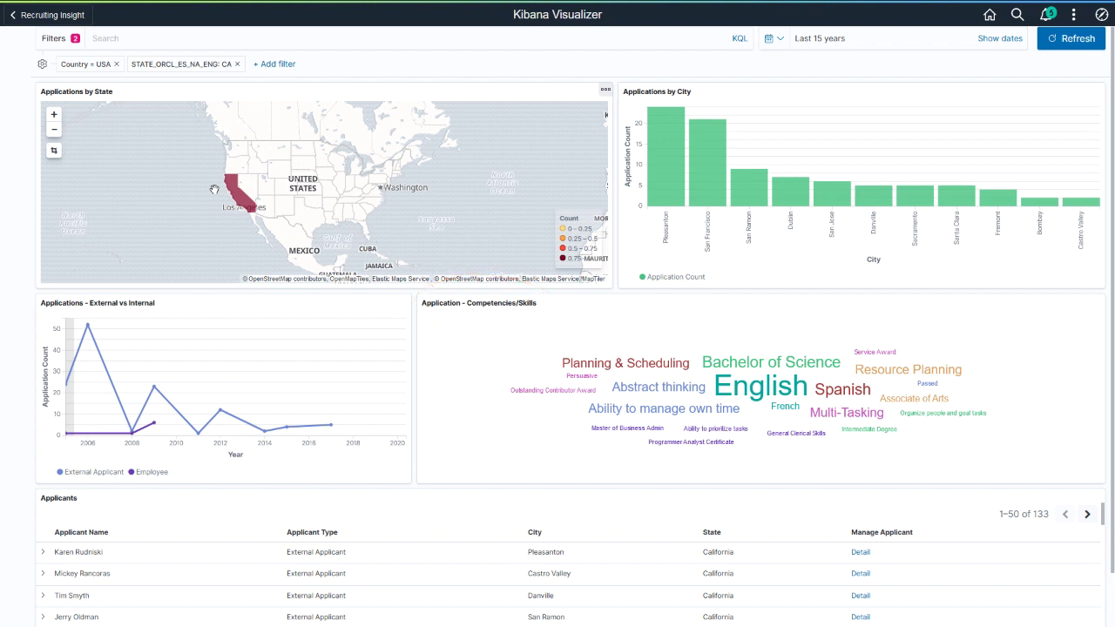
Filter to Bachelor of Science from the skills word cloud and scroll to the five applicants.
click(737, 363)
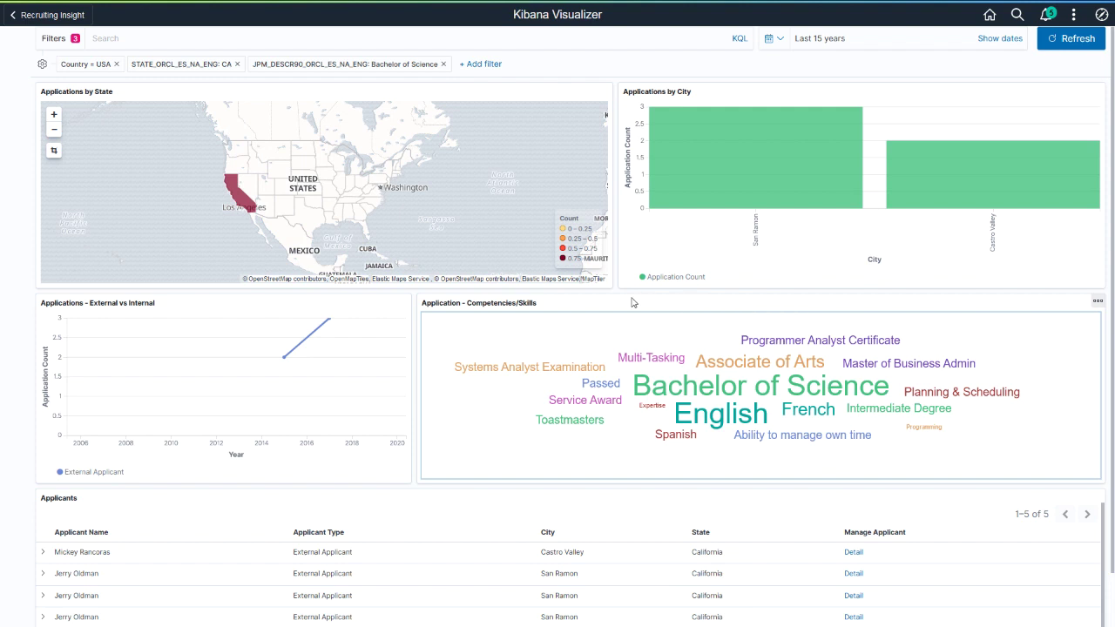
scroll(1099, 301, down, 2)
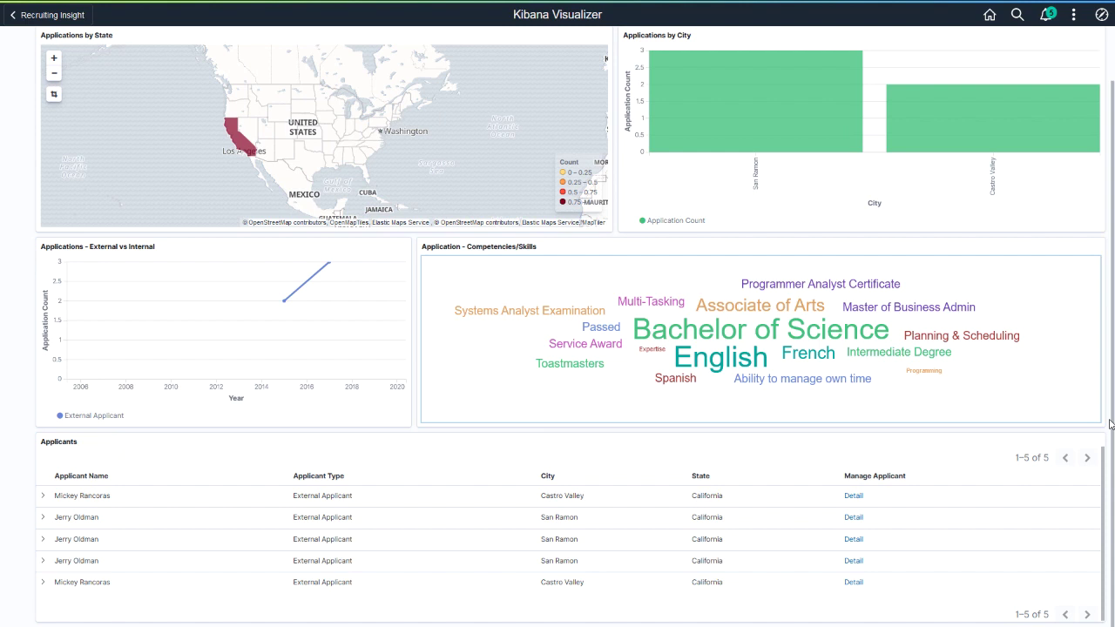
View the first applicant's details, then remove the California and Bachelor of Science filters.
click(853, 497)
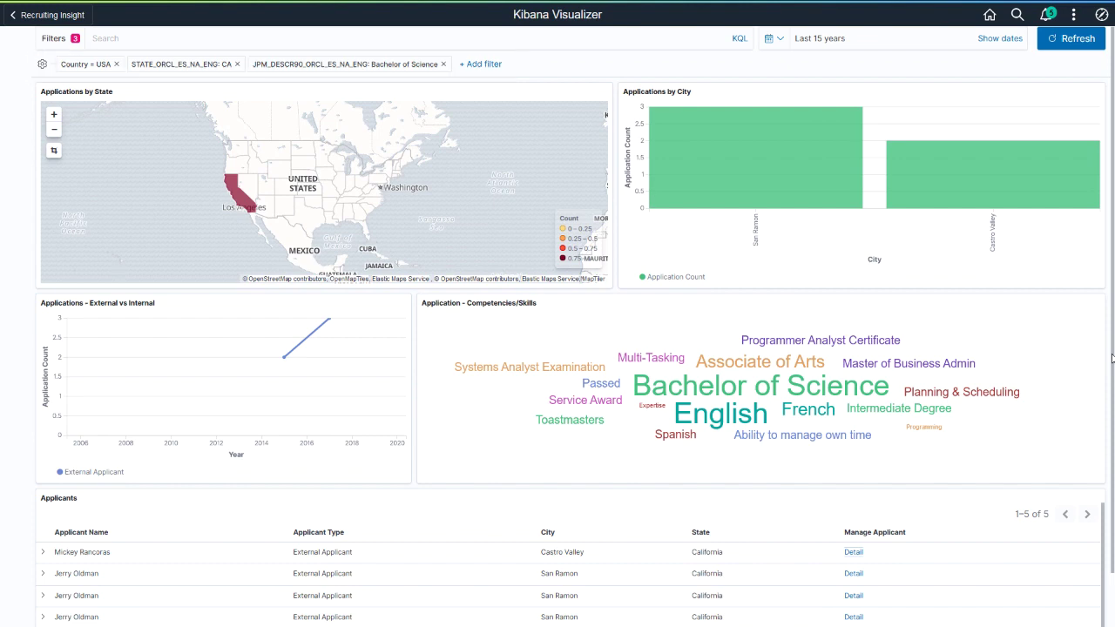
click(237, 64)
click(237, 63)
click(166, 185)
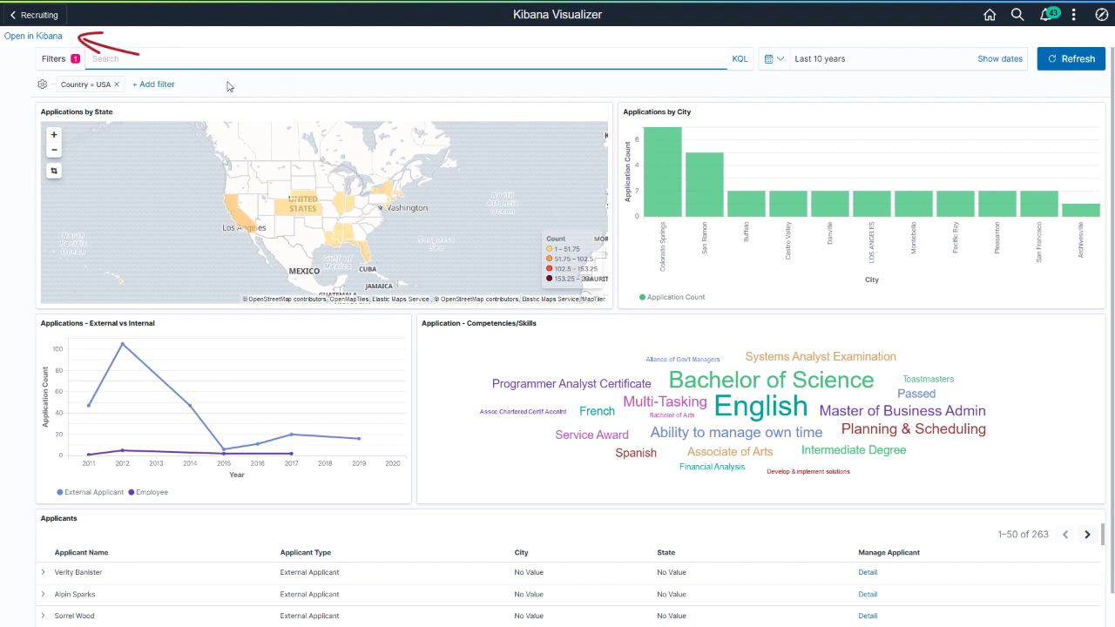
Open the Application Details dashboard directly in Kibana and switch it to edit mode.
click(42, 36)
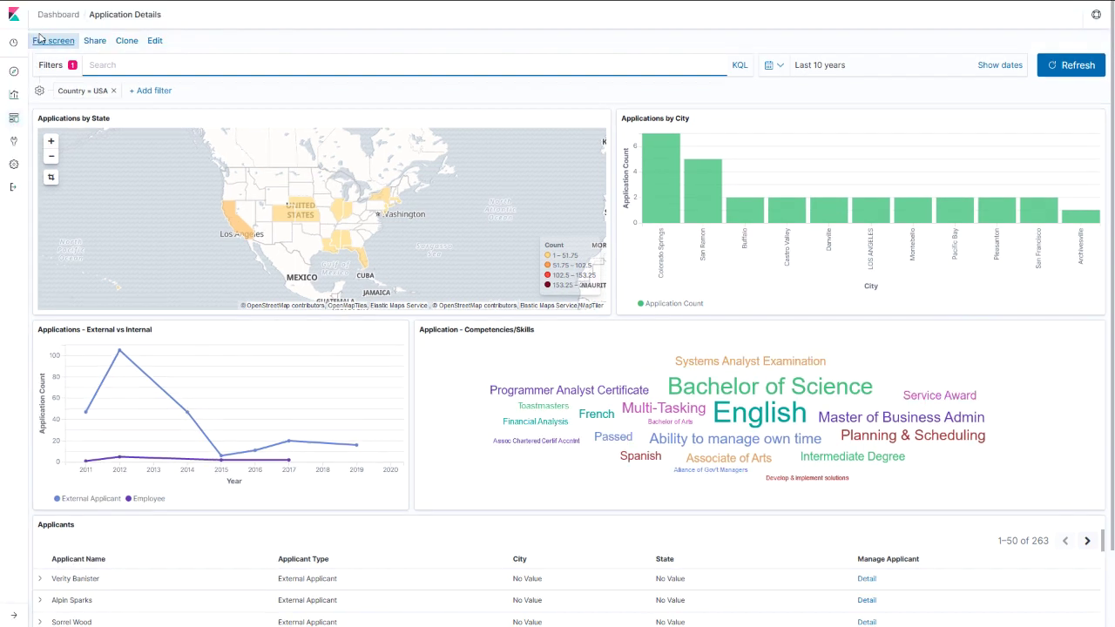
click(154, 41)
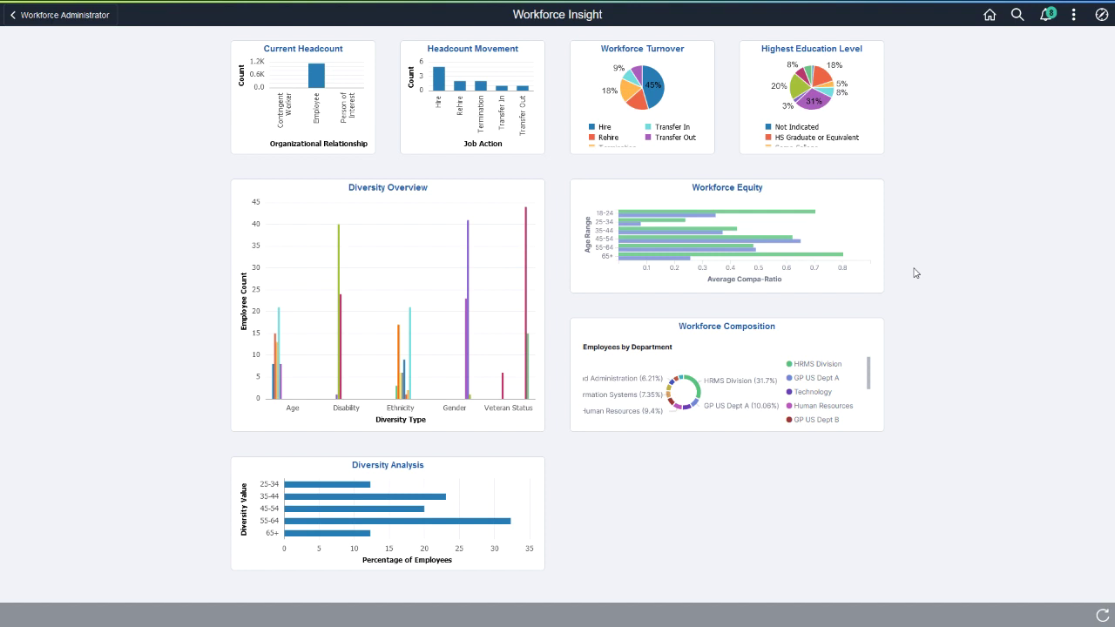
Open the Workforce Equity analytics and scroll back to the top of the dashboard.
click(855, 223)
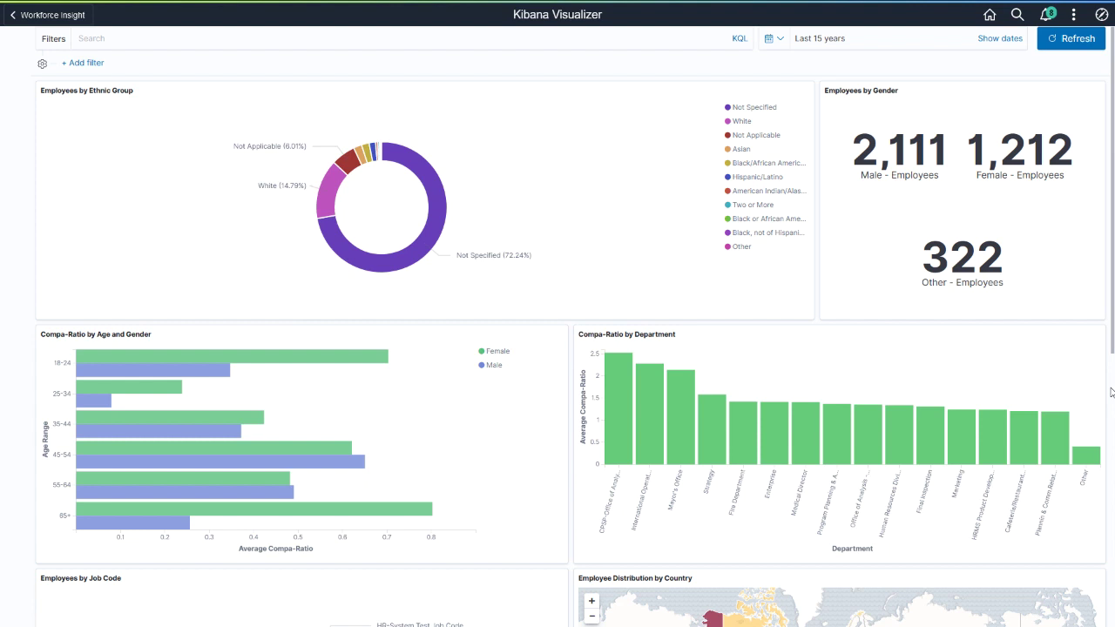
mouse_move(425, 201)
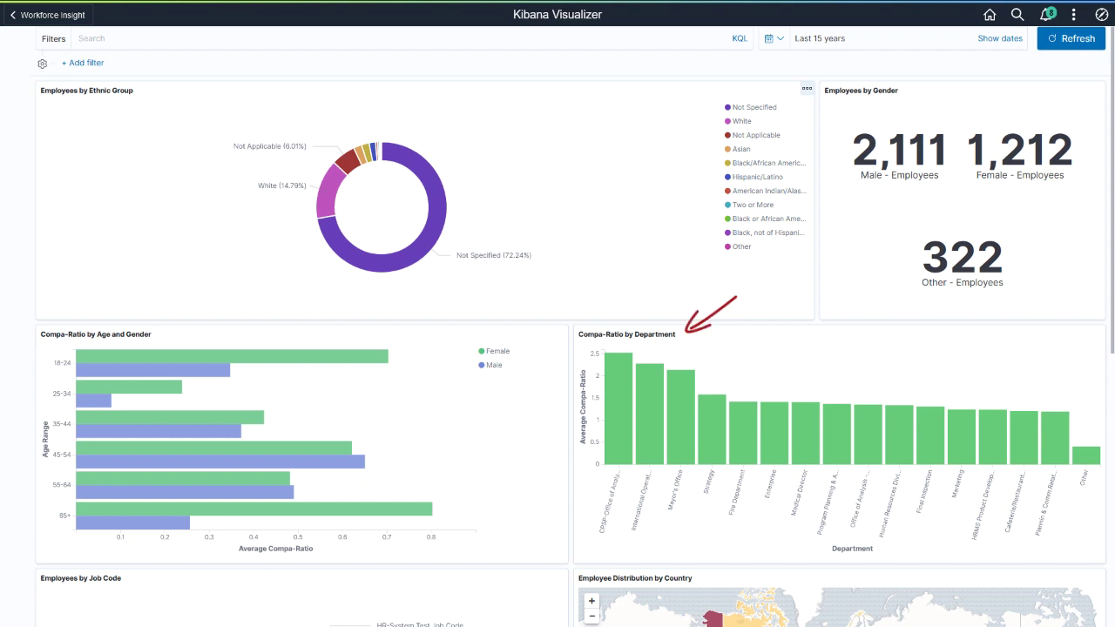
drag(1112, 357, 1110, 622)
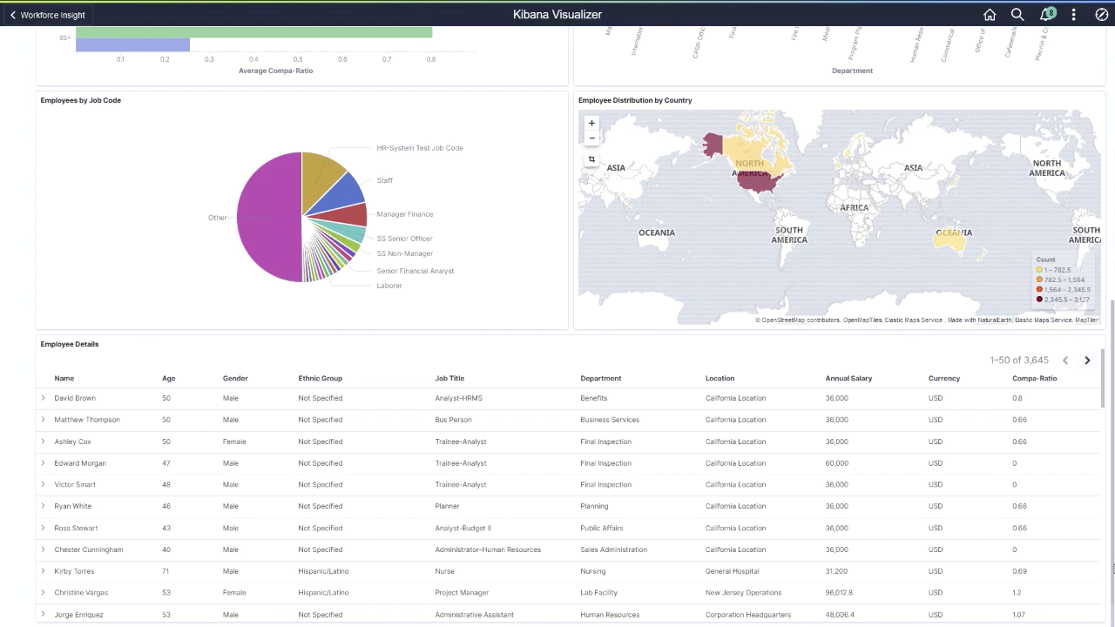
scroll(558, 349, up, 10)
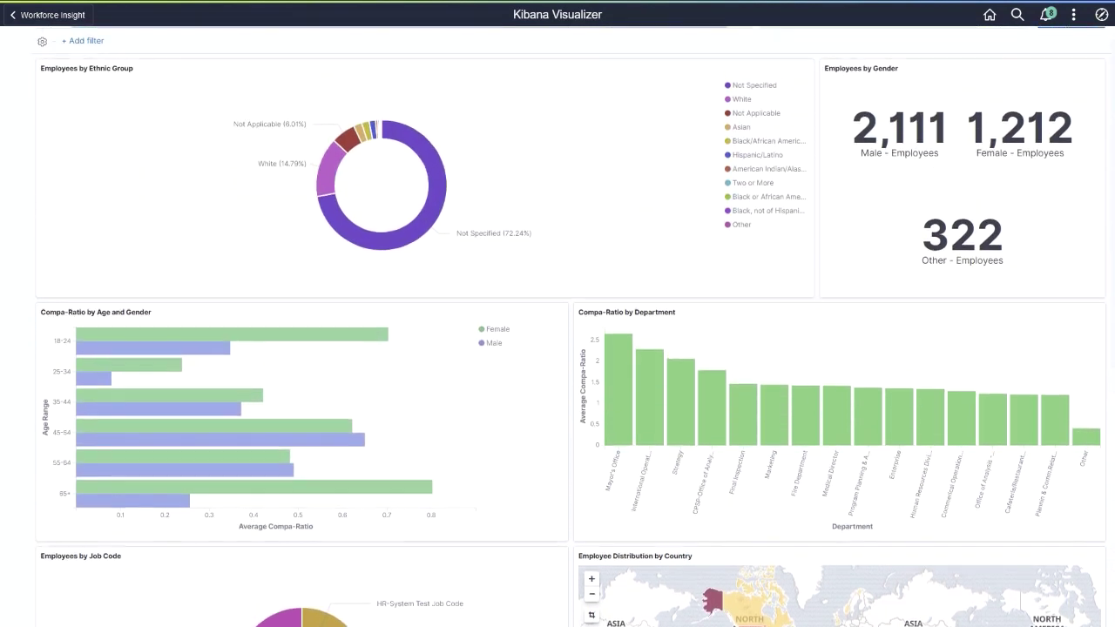
scroll(558, 348, up, 1)
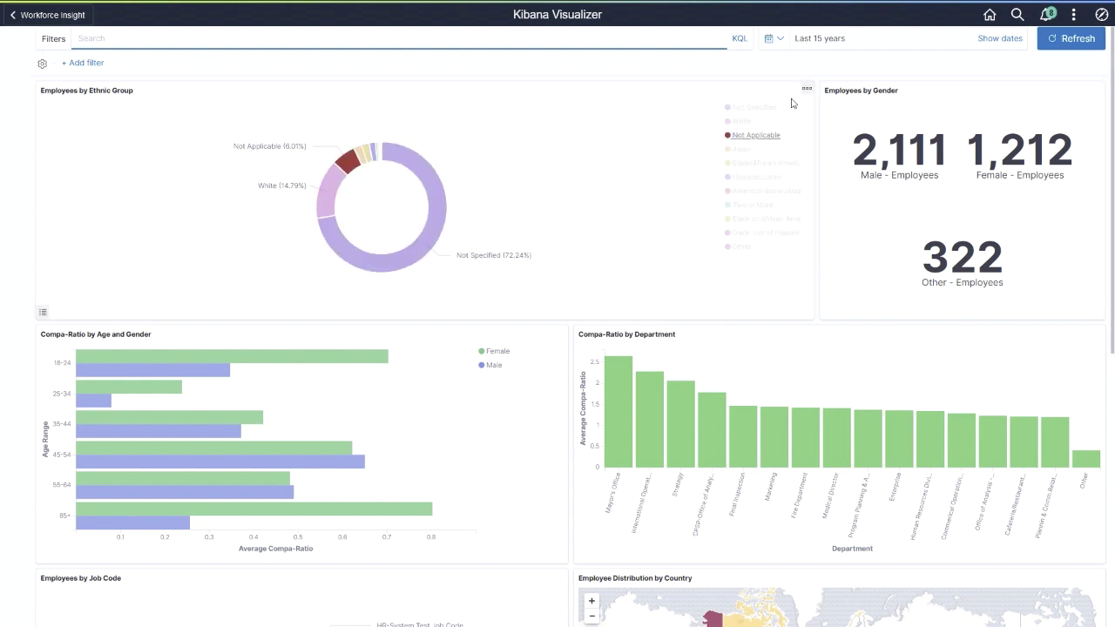
click(806, 89)
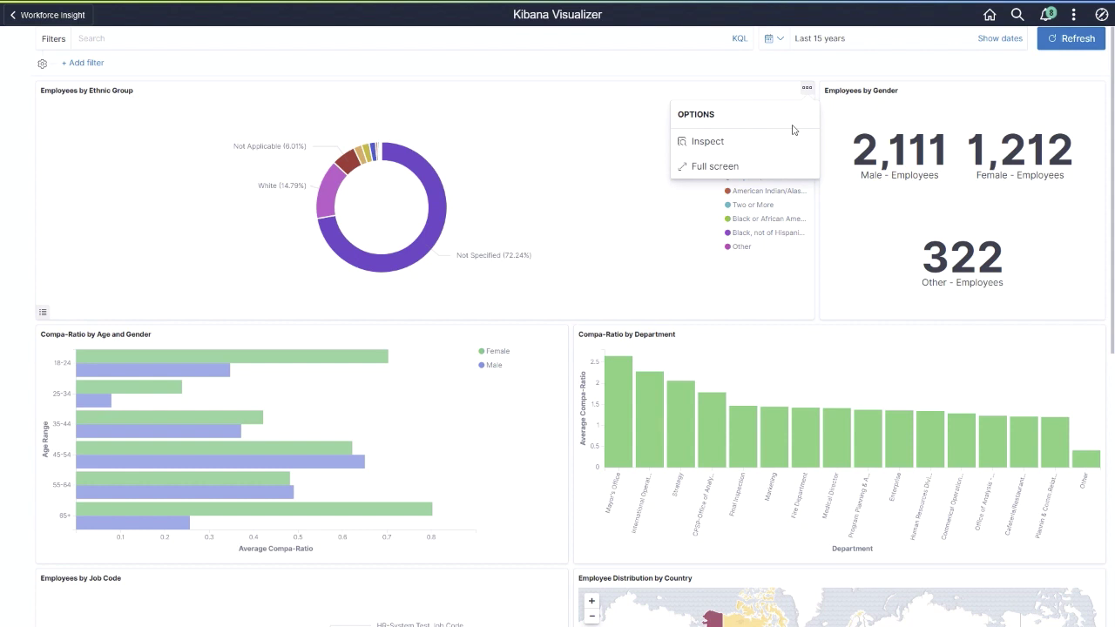
click(715, 166)
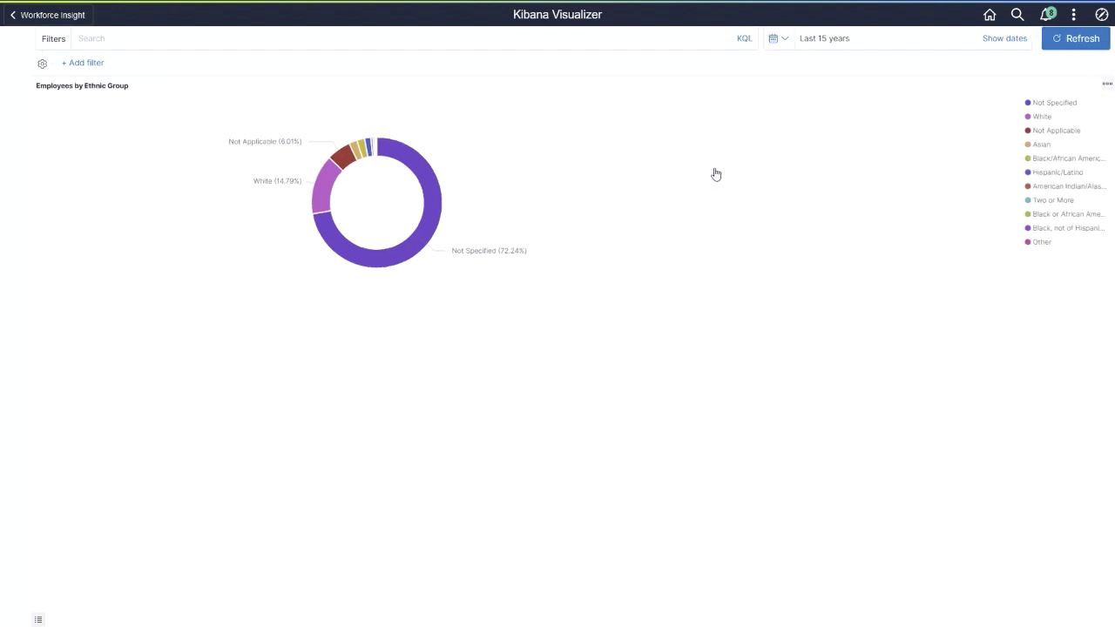
click(1107, 88)
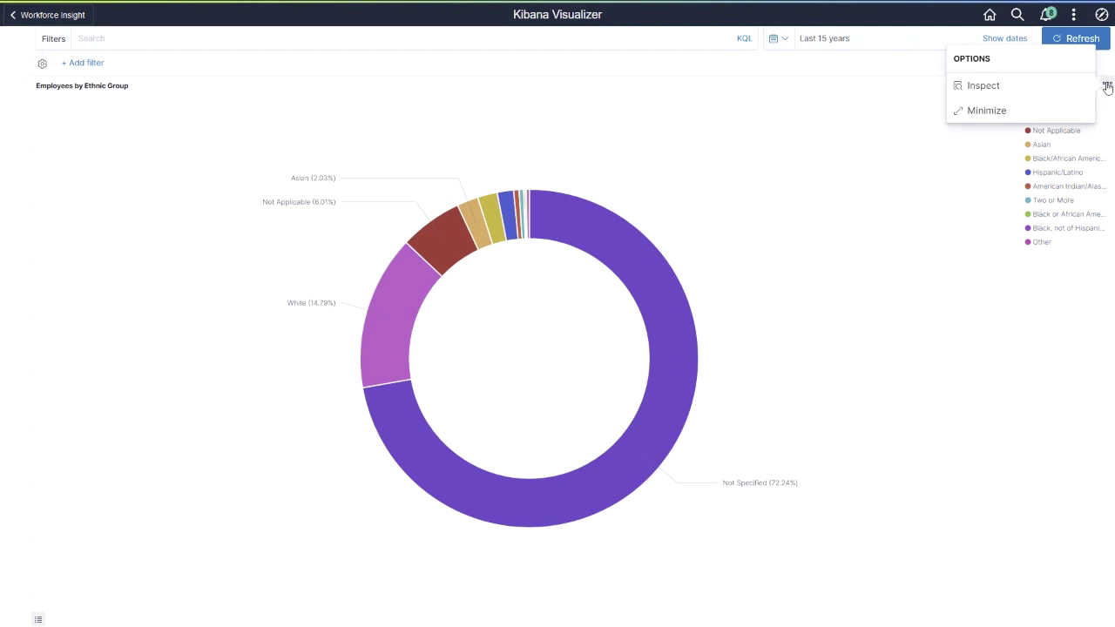
click(986, 111)
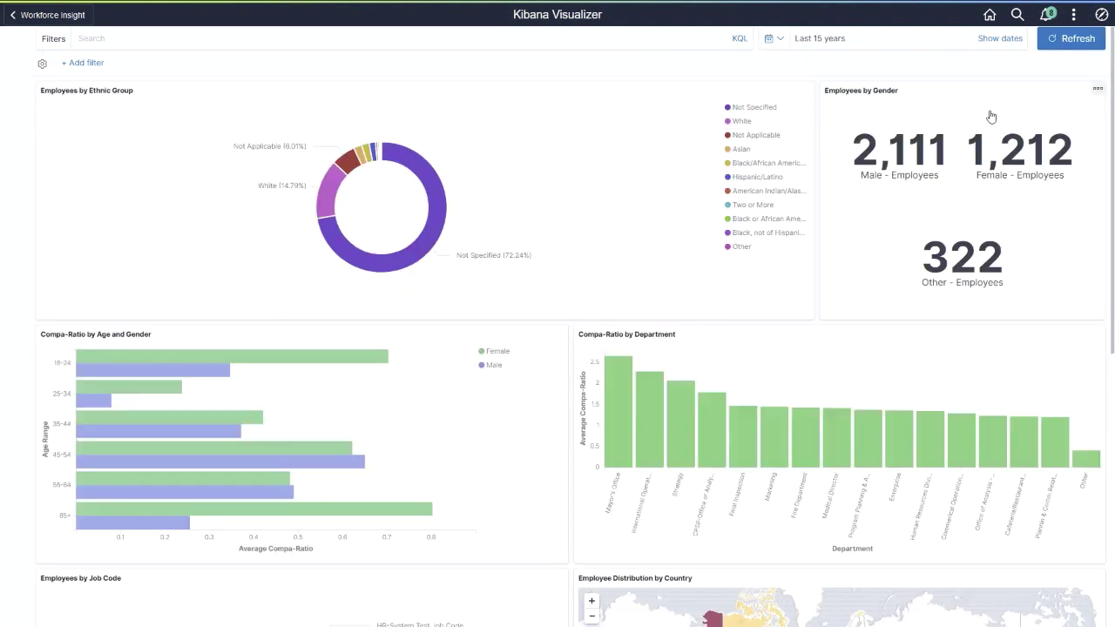
Select the Data Entry Operator slice in the Employees by Job Code pie as a filter.
scroll(1108, 173, down, 1)
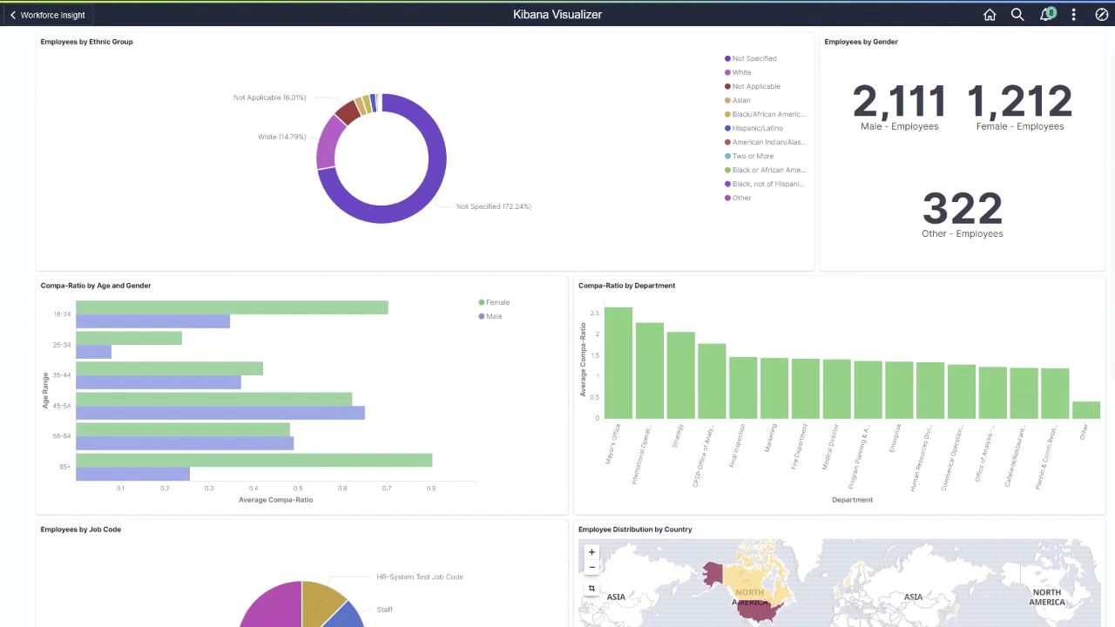
scroll(1108, 173, down, 3)
scroll(1109, 173, down, 2)
scroll(1109, 173, down, 1)
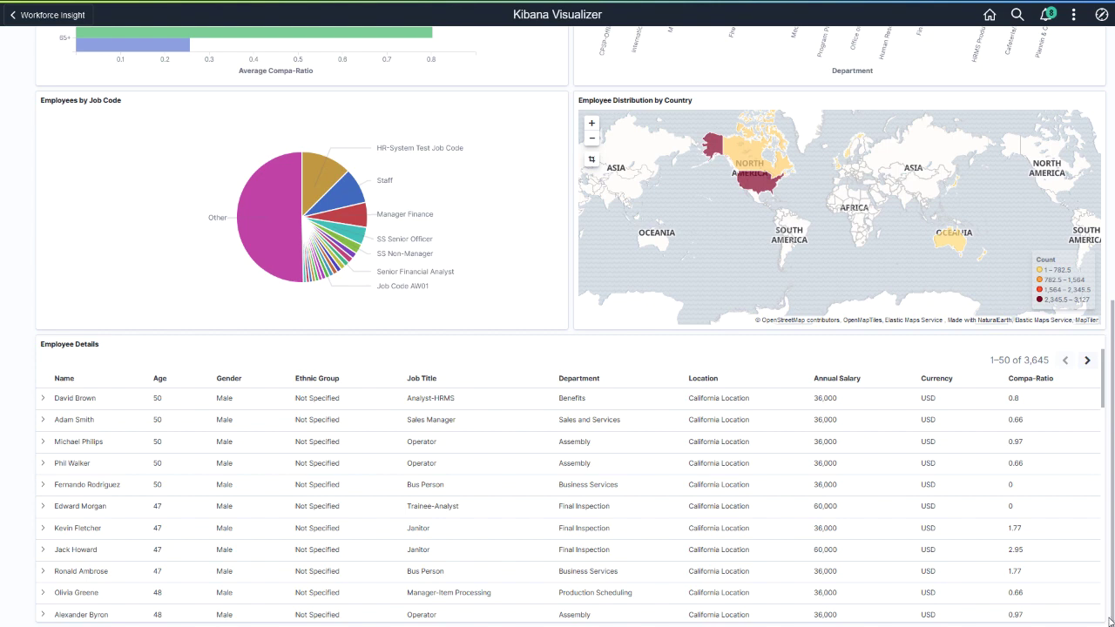
mouse_move(322, 331)
click(314, 284)
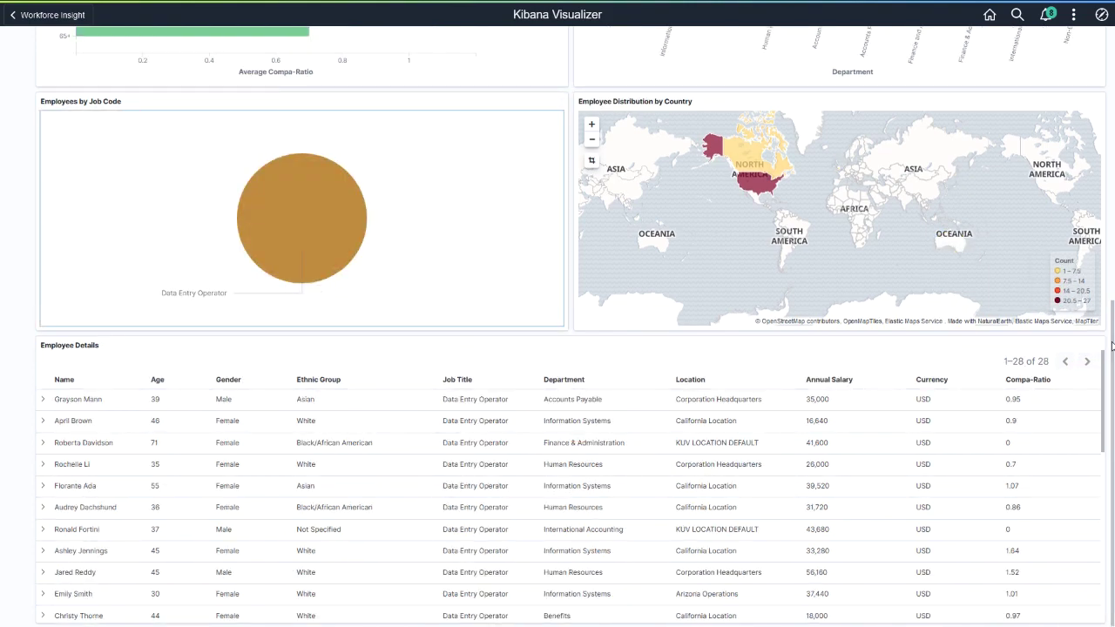
Scroll through the filtered dashboard to review the 28 Data Entry Operator employees.
scroll(1111, 346, up, 1)
scroll(1112, 346, up, 1)
scroll(1111, 346, up, 1)
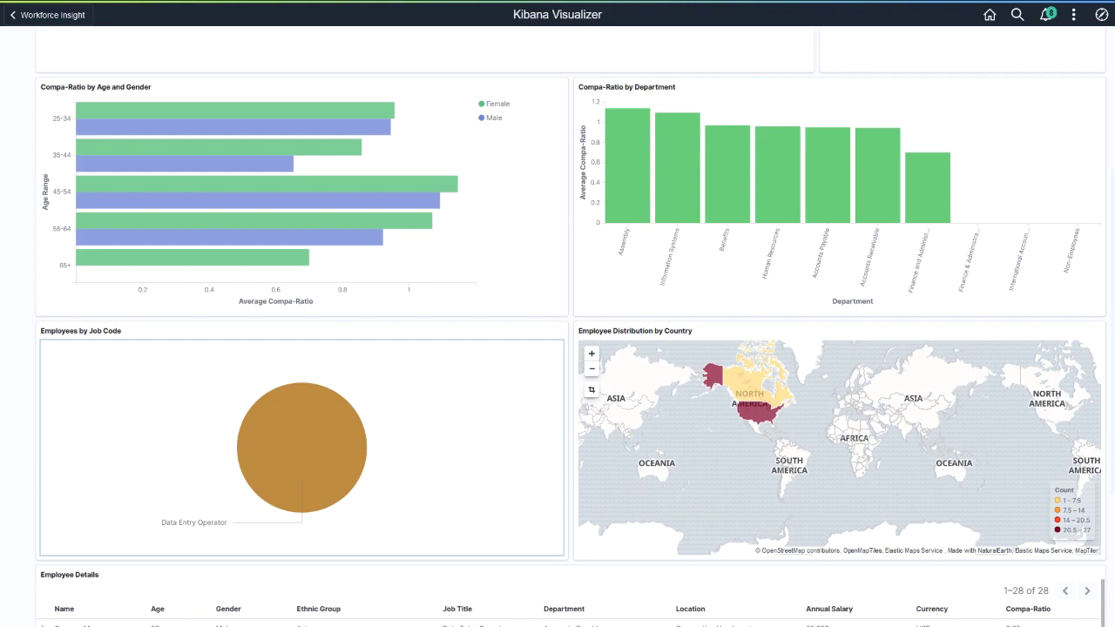
scroll(1112, 346, up, 1)
scroll(1112, 345, up, 1)
scroll(1112, 346, up, 1)
scroll(1112, 345, up, 1)
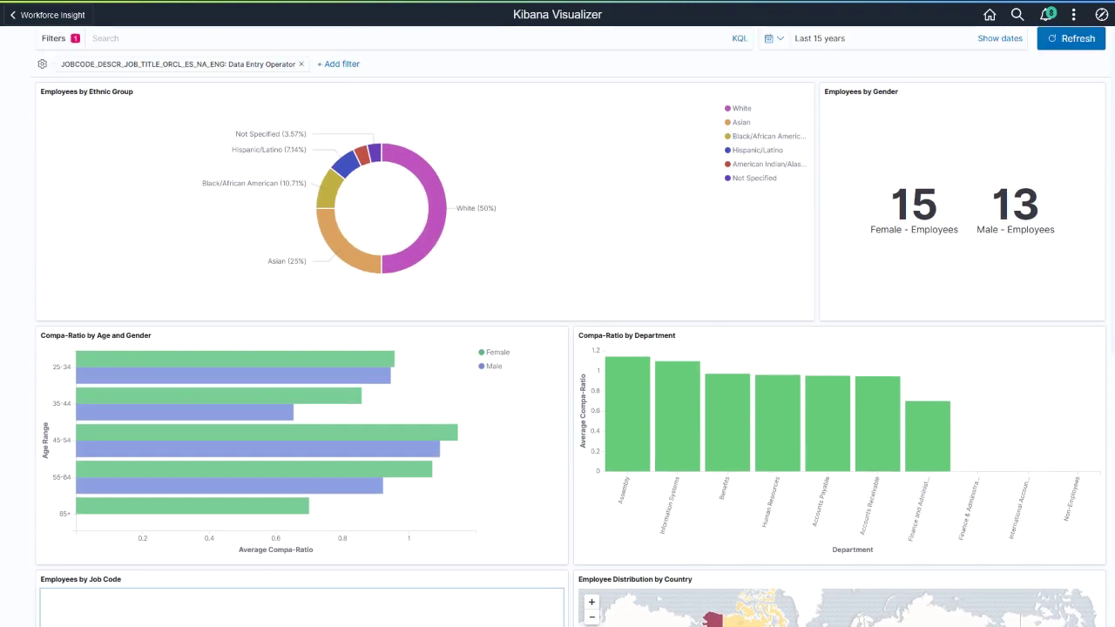
scroll(1102, 154, down, 1)
scroll(1102, 154, down, 1)
scroll(1090, 234, down, 2)
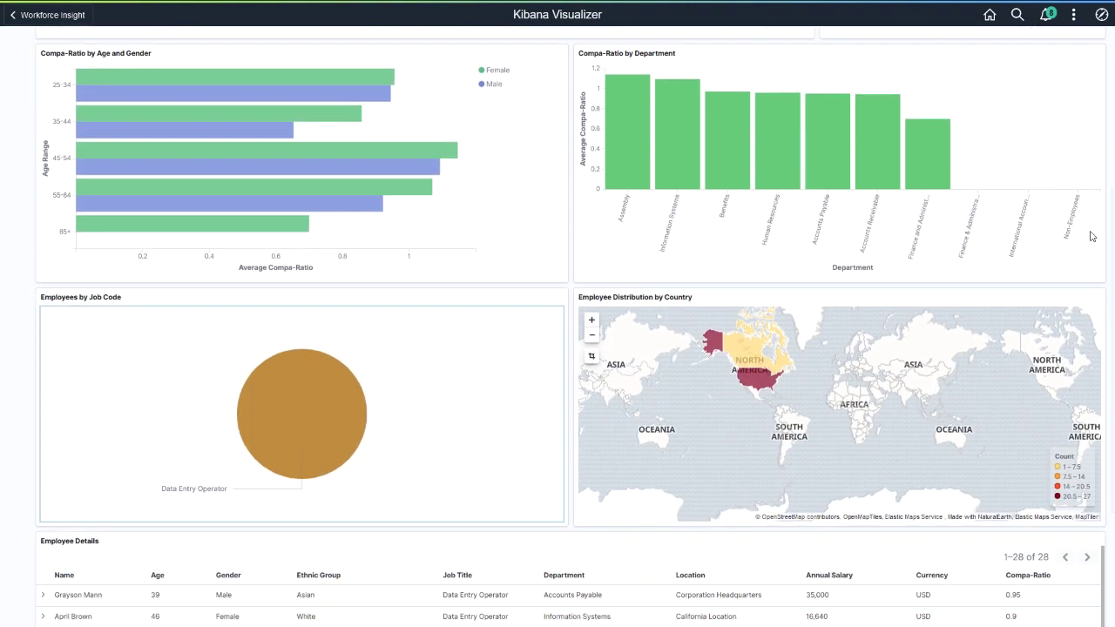
scroll(1112, 314, down, 2)
scroll(1111, 314, down, 1)
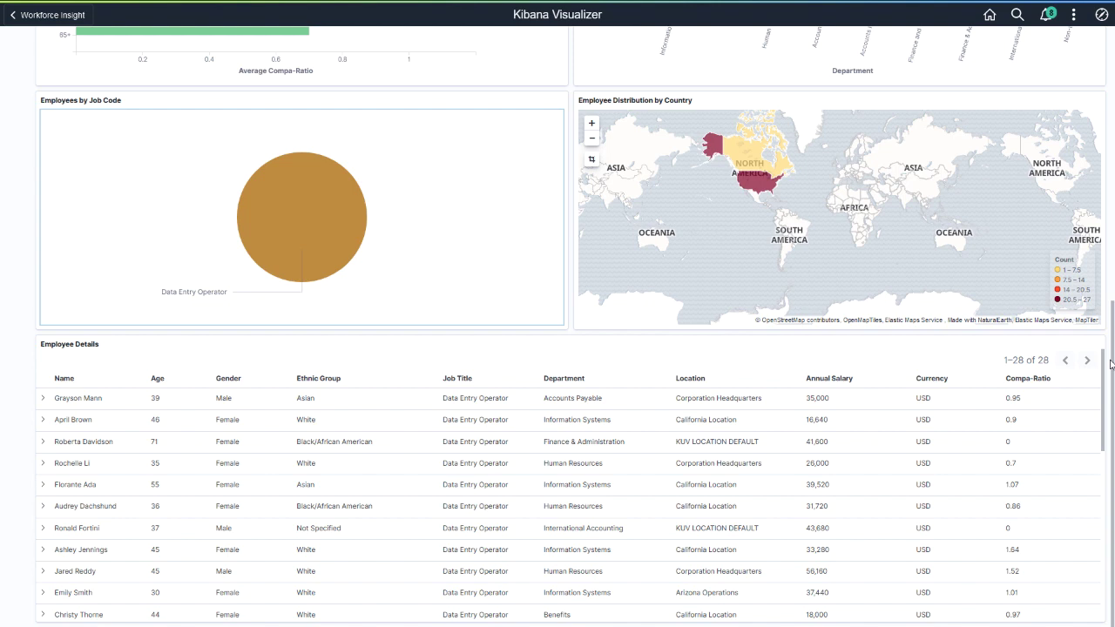
Return to Workforce Insight and view the Workforce Composition dashboard's 3,807 employees by department.
click(50, 15)
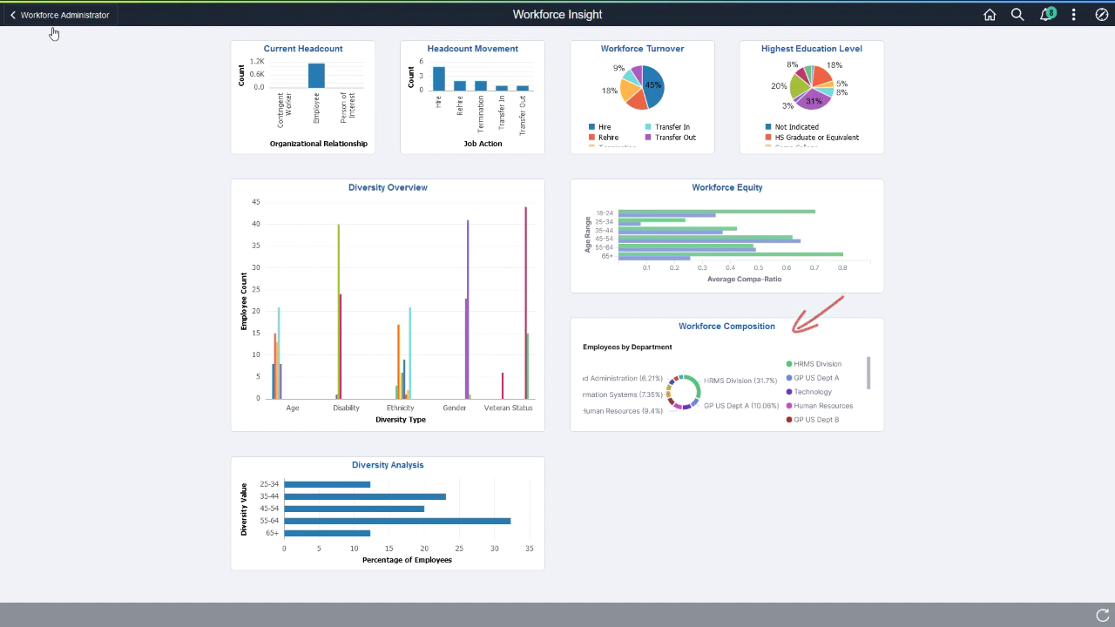
click(705, 364)
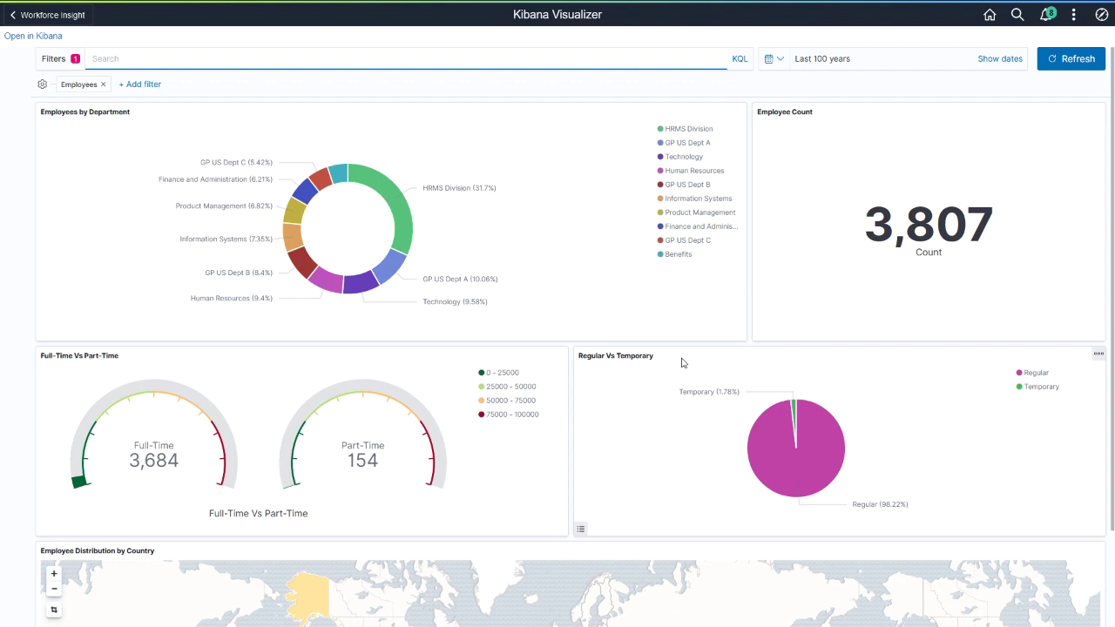
drag(1111, 314, 1111, 429)
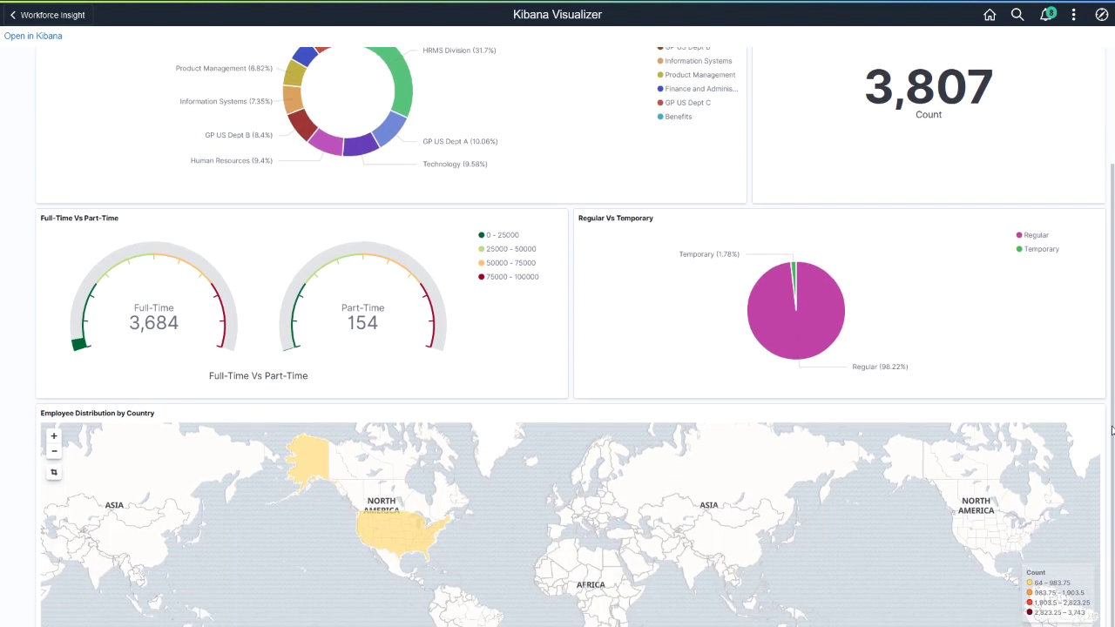